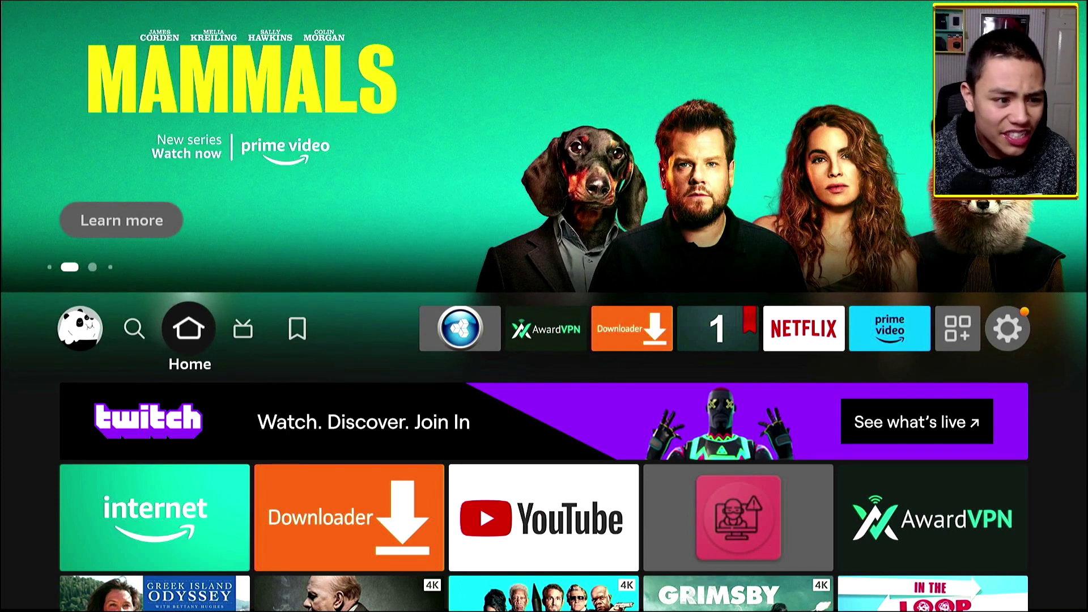
# Go from the home row to the Settings gear, open Accessibility and highlight Screen Magnifier.
pyautogui.press('Right')
pyautogui.press('Right')
pyautogui.press('Right')
pyautogui.press('Right')
pyautogui.press('Right')
pyautogui.press('Right')
pyautogui.press('Right')
pyautogui.press('Right')
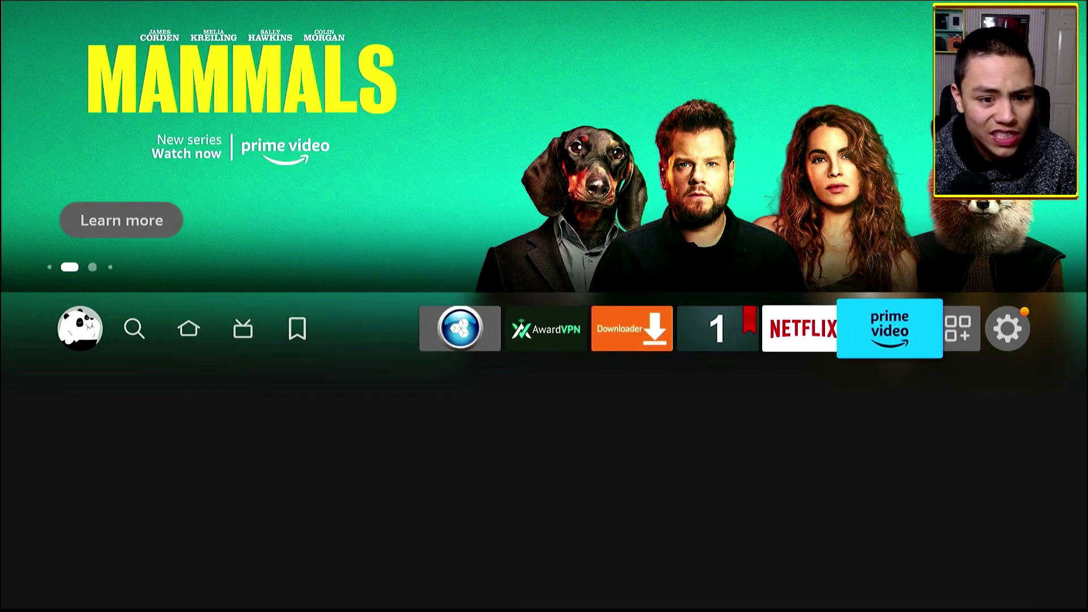
pyautogui.press('Right')
pyautogui.press('Down')
pyautogui.press('Down')
pyautogui.press('Down')
pyautogui.press('Right')
pyautogui.press('Return')
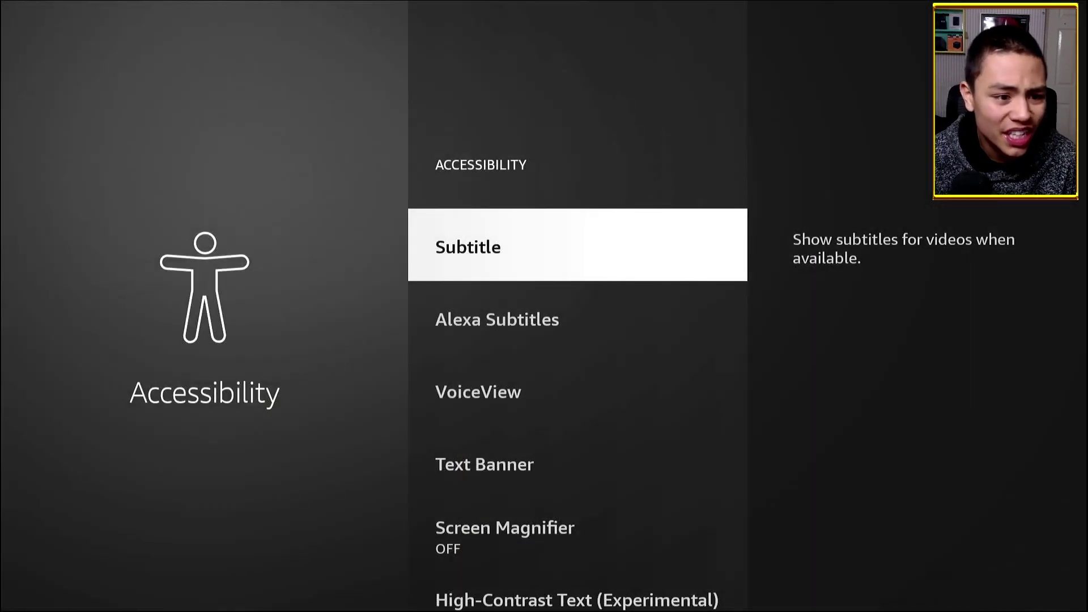
pyautogui.press('Down')
pyautogui.press('Down')
pyautogui.press('Down')
pyautogui.press('Down')
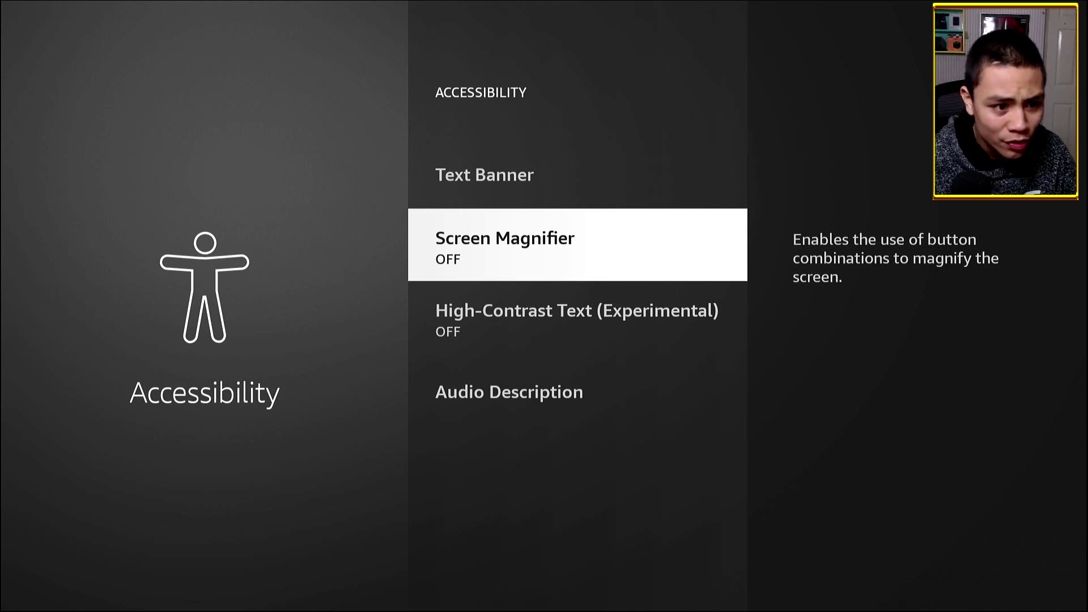
# Switch Screen Magnifier ON and choose OK in its button-combination help dialog.
pyautogui.press('Return')
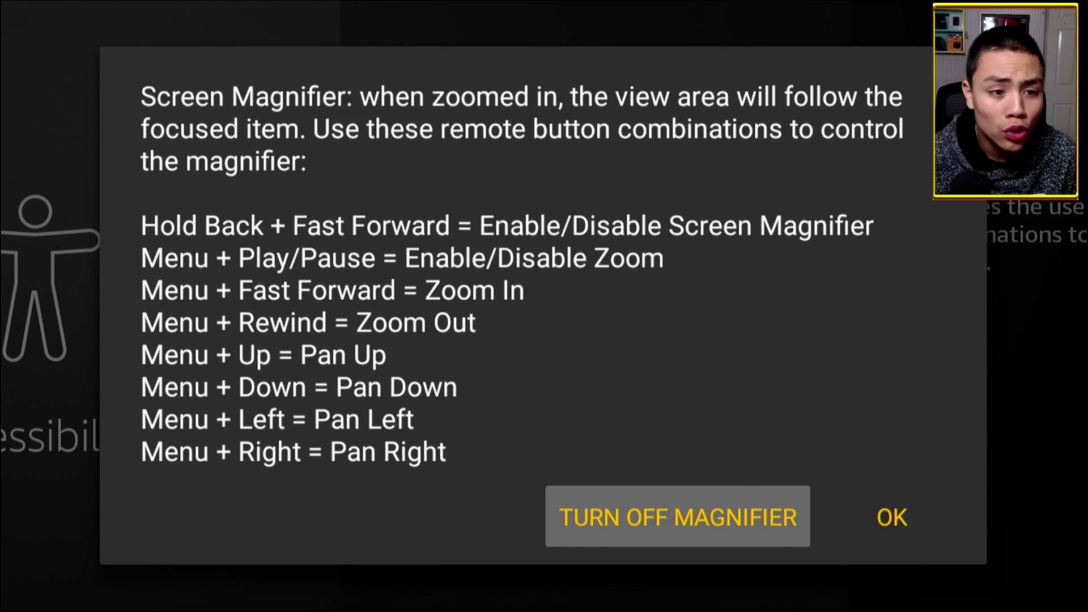
pyautogui.press('Right')
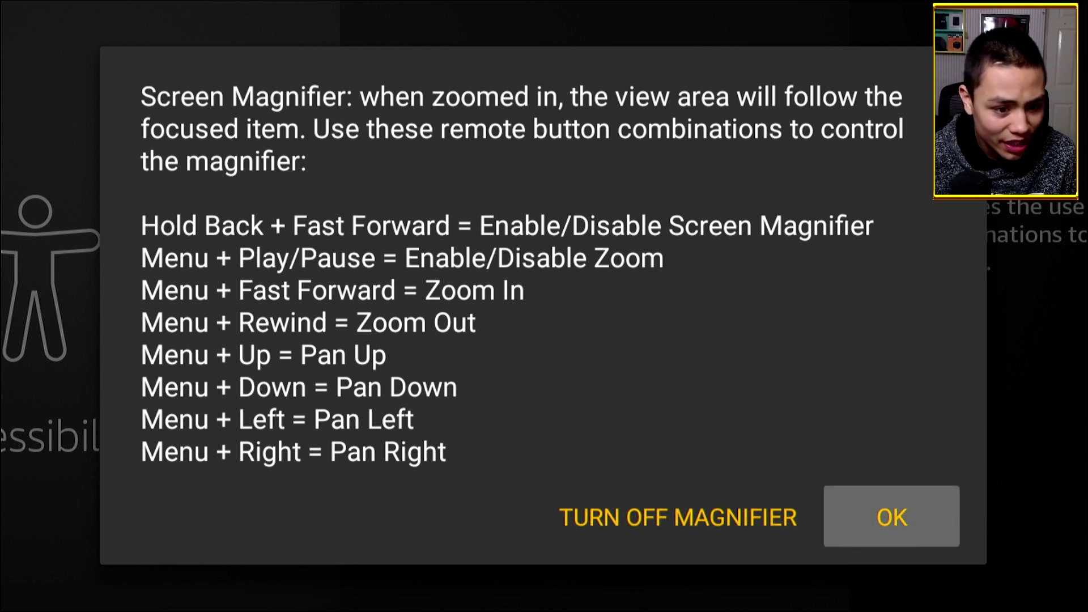
pyautogui.press('Left')
pyautogui.press('Right')
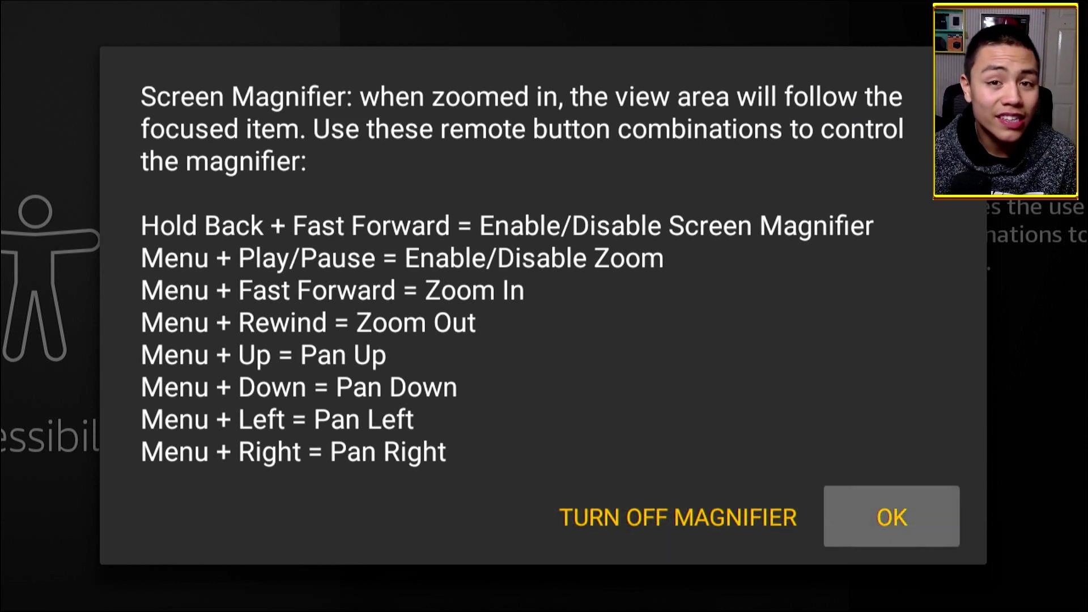
pyautogui.press('Return')
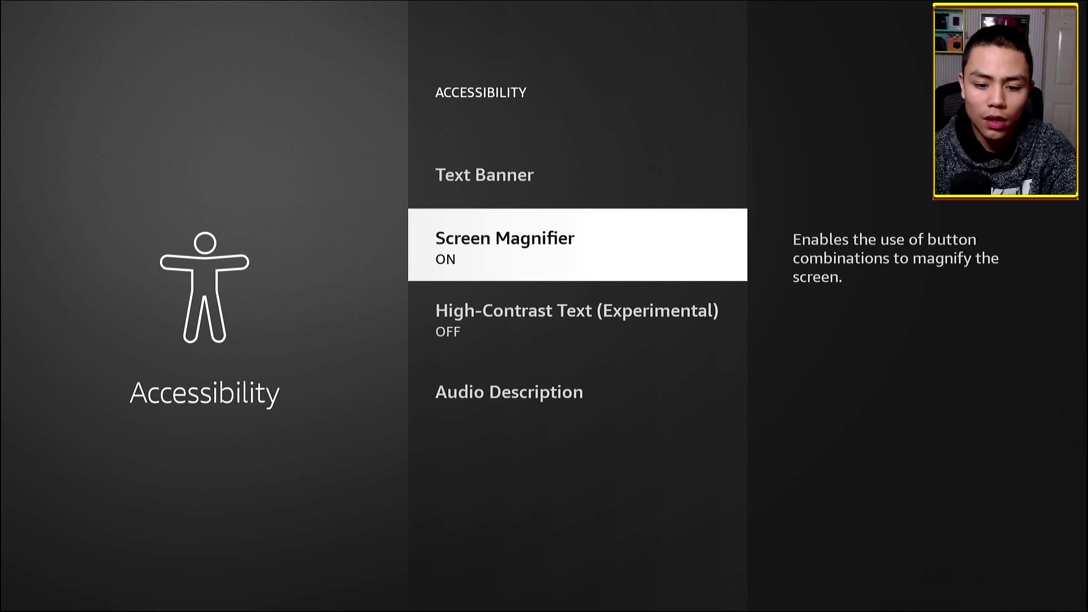
# Zoom the magnifier in until the High-Contrast Text entry fills the display.
pyautogui.hotkey('ctrl', '+')
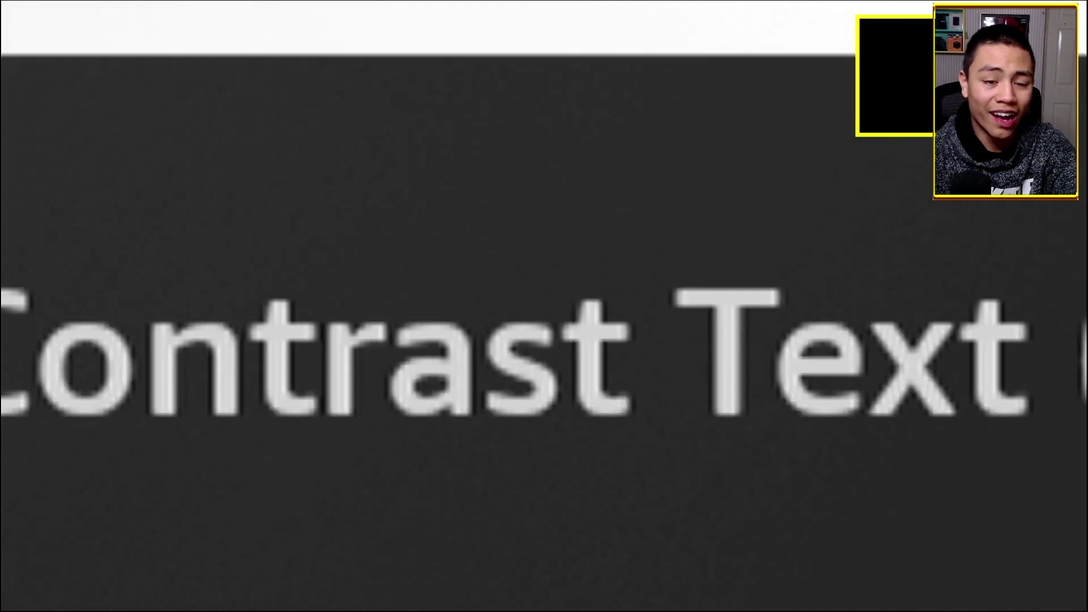
# Pan the magnified view down to High-Contrast Text, then return to the normal-size home screen.
pyautogui.press('Down')
pyautogui.press('Down')
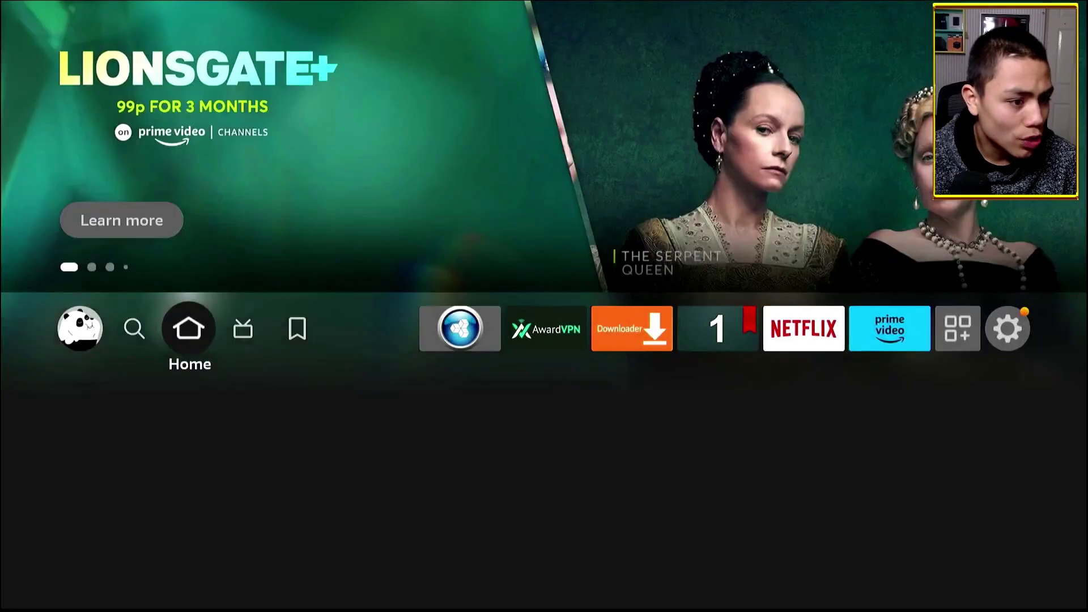
pyautogui.press('Down')
pyautogui.press('Down')
pyautogui.press('Down')
pyautogui.press('Down')
pyautogui.press('Down')
pyautogui.press('Down')
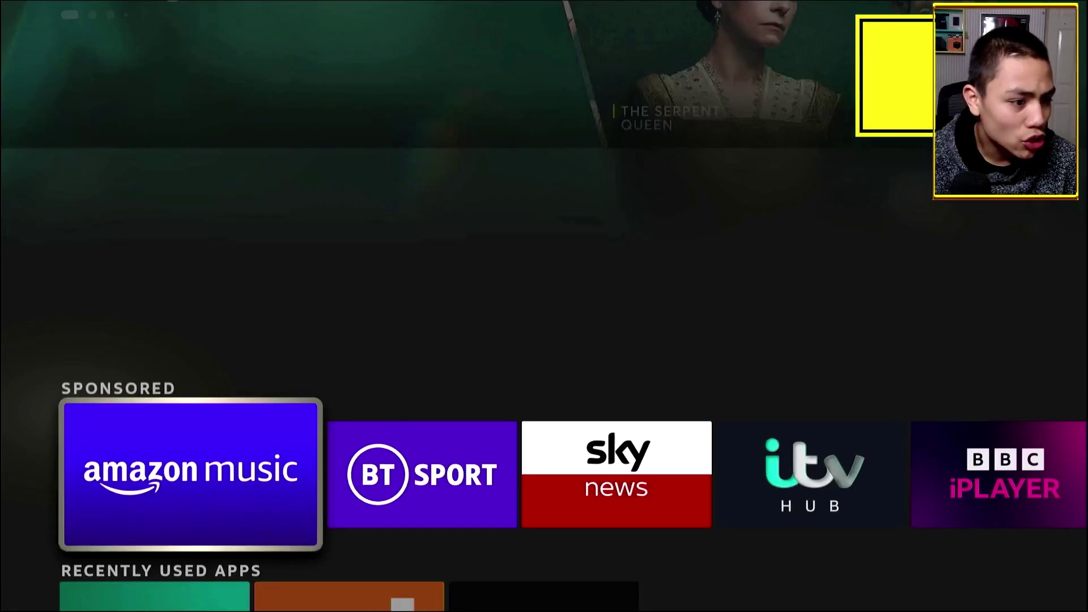
# Launch Amazon Silk from Recently Used Apps to show the aftvnews.com layoffs article.
pyautogui.press('Up')
pyautogui.press('Up')
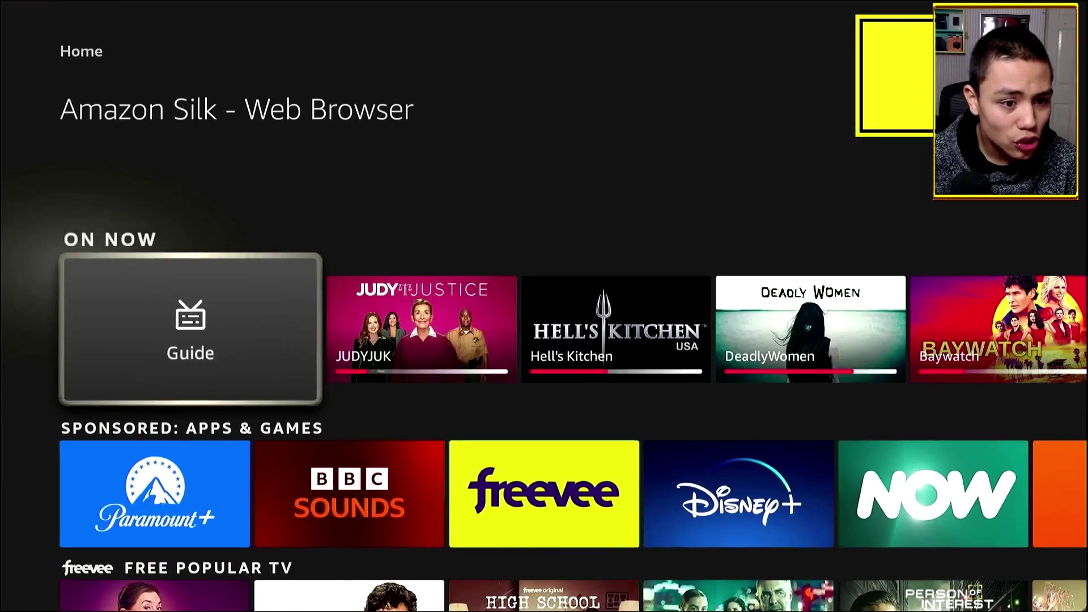
pyautogui.press('Up')
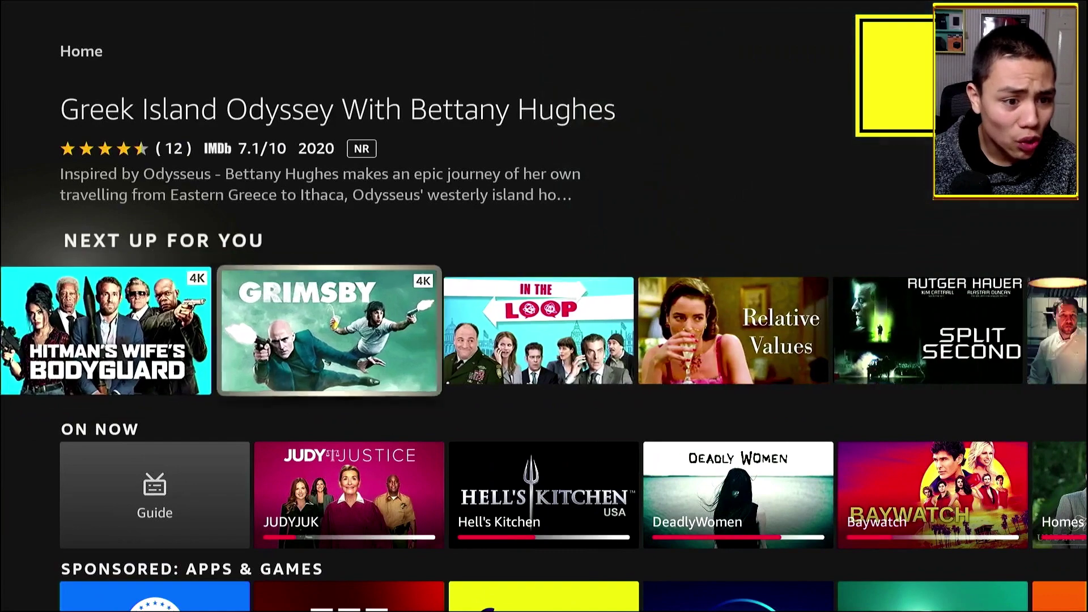
pyautogui.press('Up')
pyautogui.press('Right')
pyautogui.press('Left')
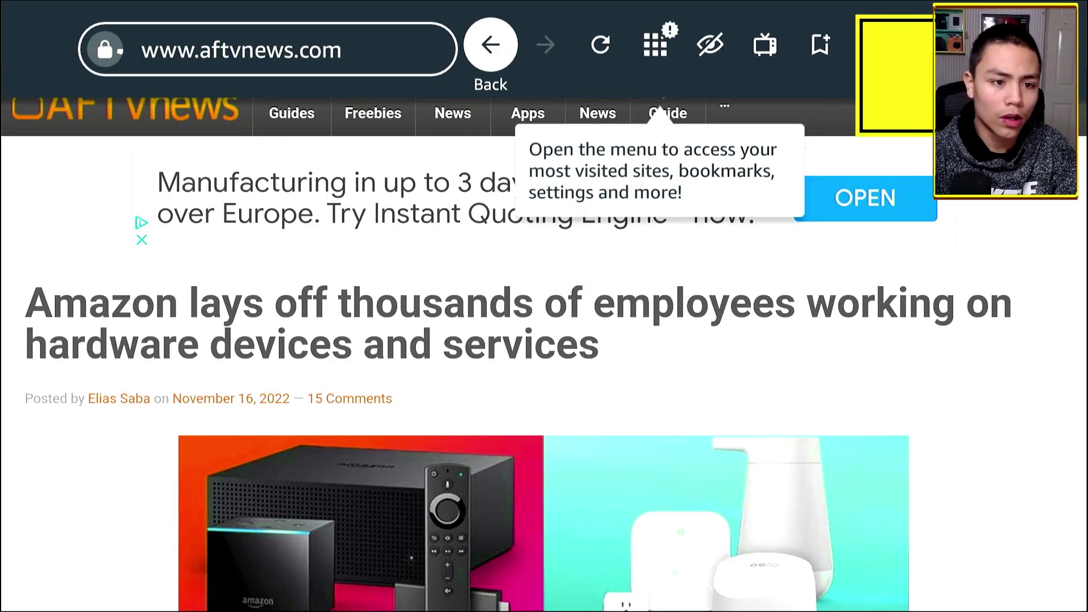
# Leave the browser, switch Screen Magnifier OFF in Accessibility settings, and return home.
pyautogui.press('Home')
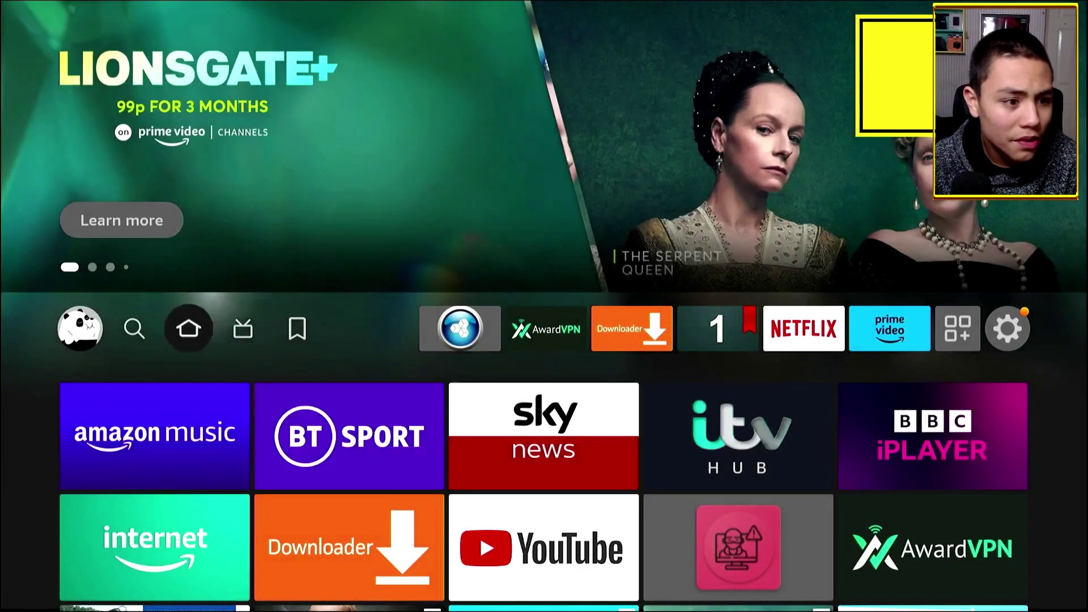
pyautogui.press('Right')
pyautogui.press('Right')
pyautogui.press('Right')
pyautogui.press('Right')
pyautogui.press('Right')
pyautogui.press('Right')
pyautogui.press('Right')
pyautogui.press('Right')
pyautogui.press('Right')
pyautogui.press('Right')
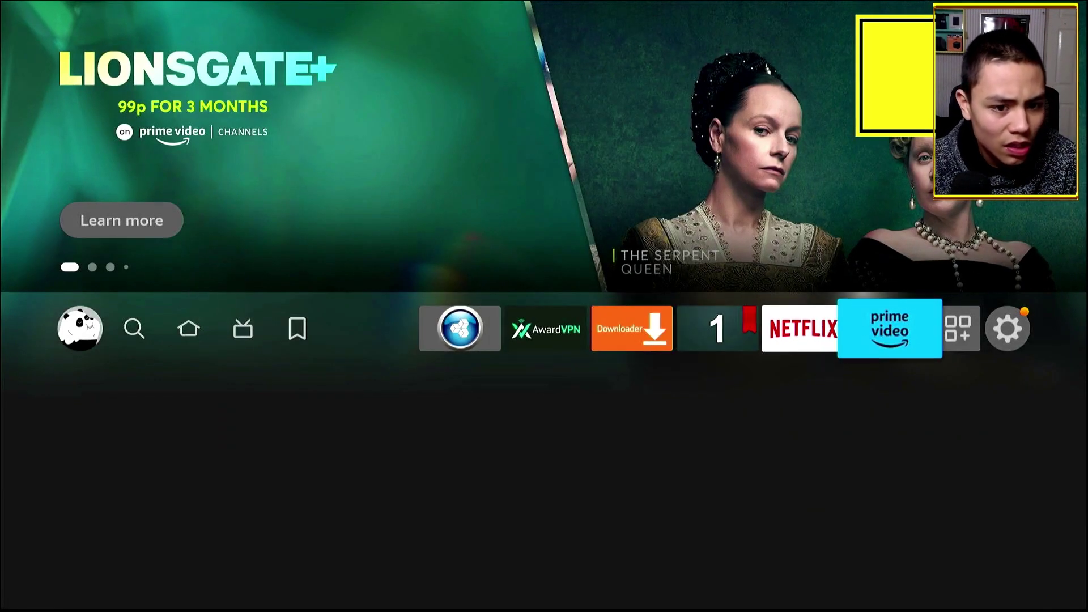
pyautogui.press('Down')
pyautogui.press('Right')
pyautogui.press('Right')
pyautogui.press('Right')
pyautogui.press('Down')
pyautogui.press('Left')
pyautogui.press('Left')
pyautogui.press('Down')
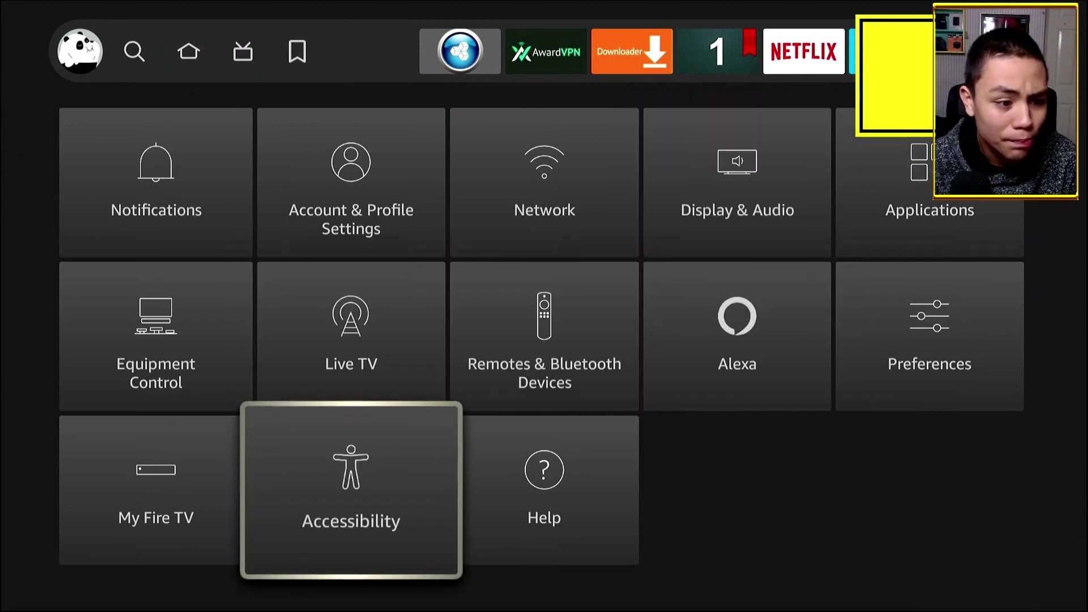
pyautogui.press('Return')
pyautogui.press('Down')
pyautogui.press('Down')
pyautogui.press('Down')
pyautogui.press('Down')
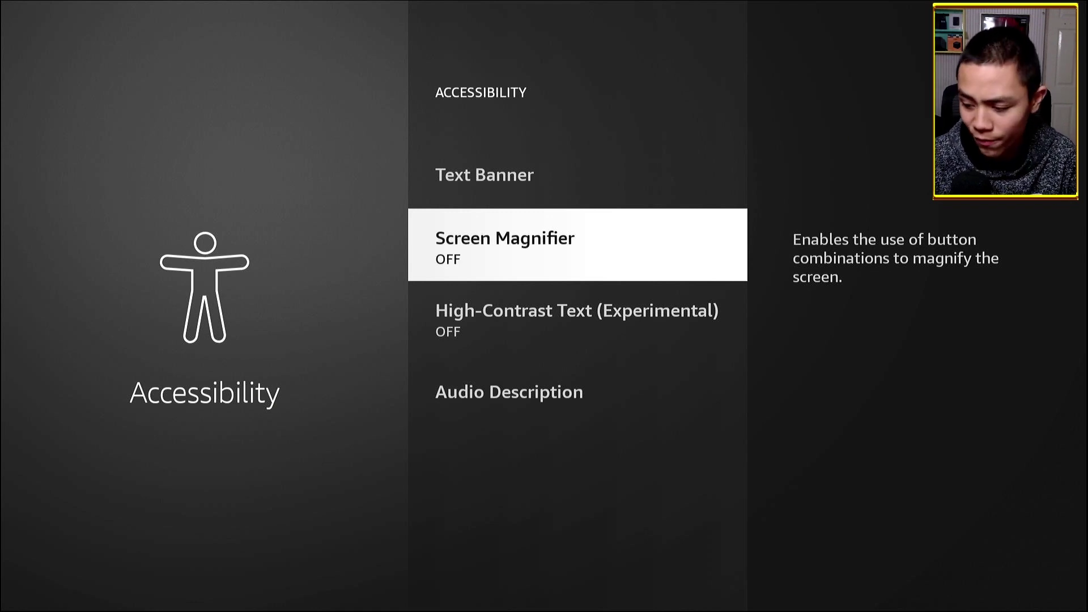
pyautogui.press('Home')
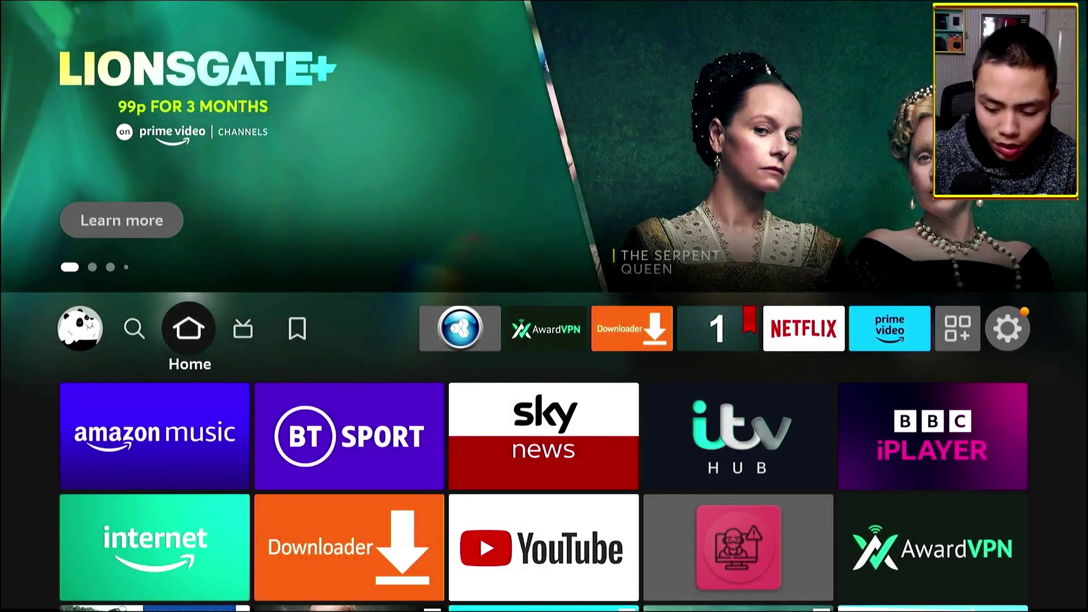